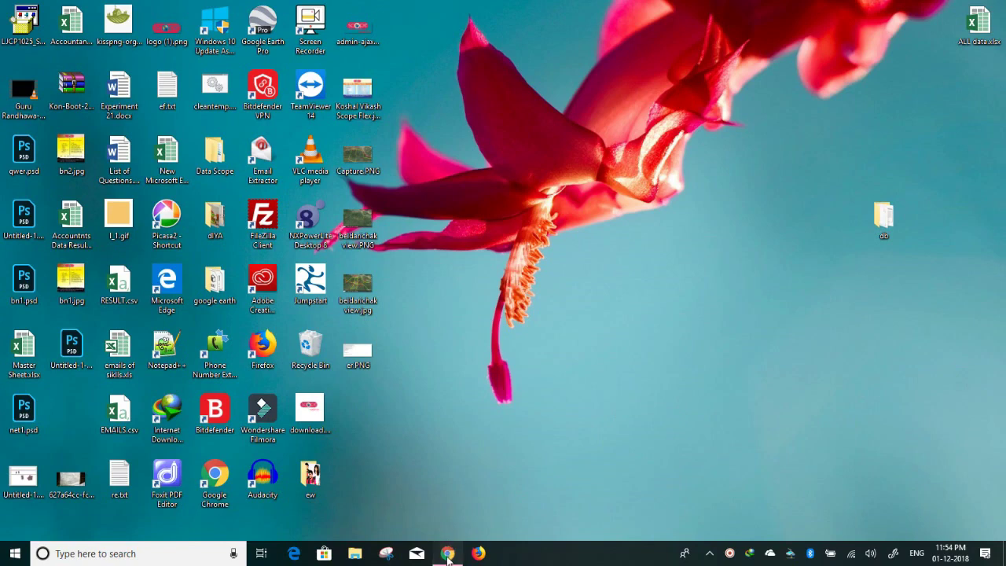
# - Switch to Chrome and review the All-in-One WP Migration plugin page's title and author, leaving the browser minimised
pyautogui.click(448, 553)
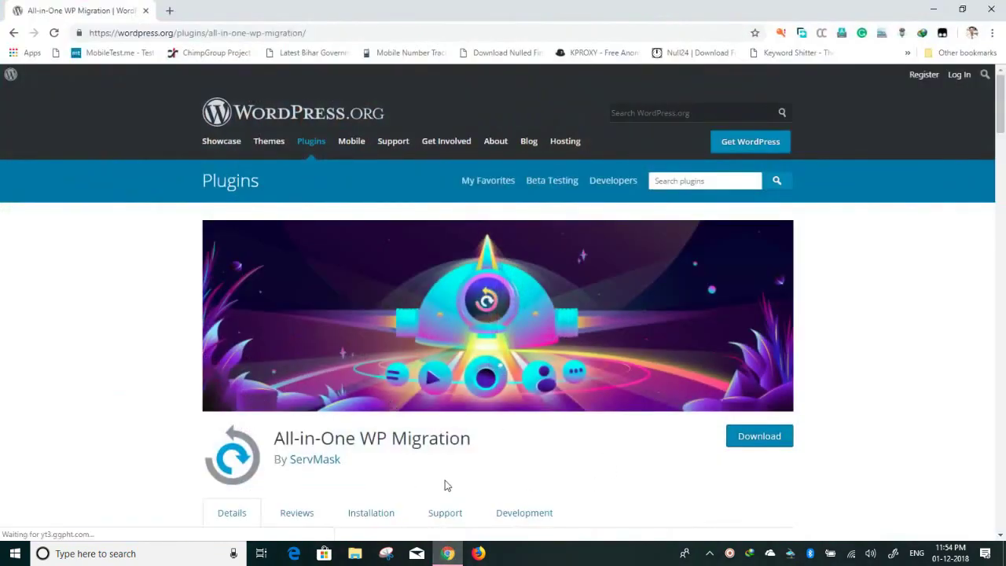
pyautogui.scroll(-2, 446, 481)
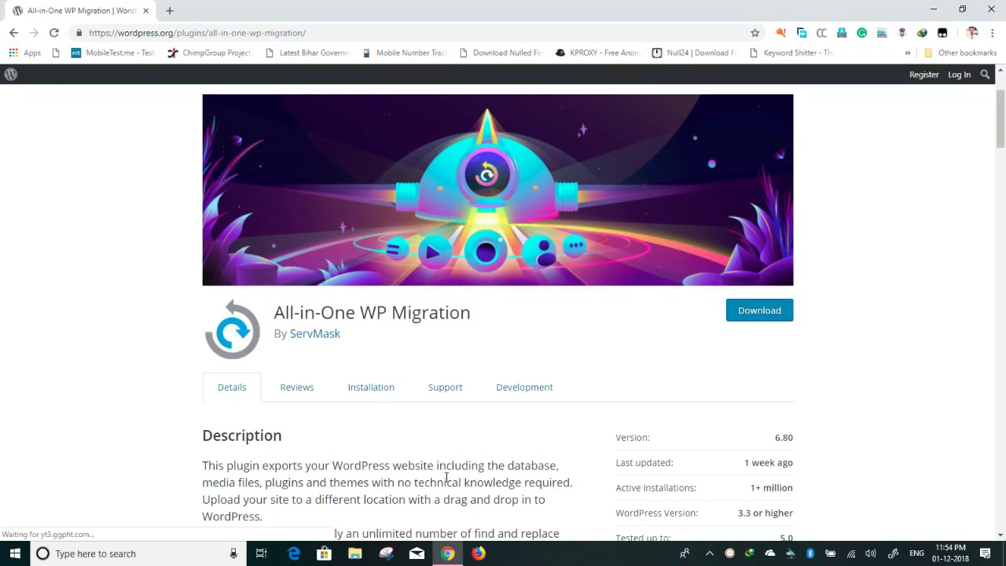
pyautogui.tripleClick(337, 312)
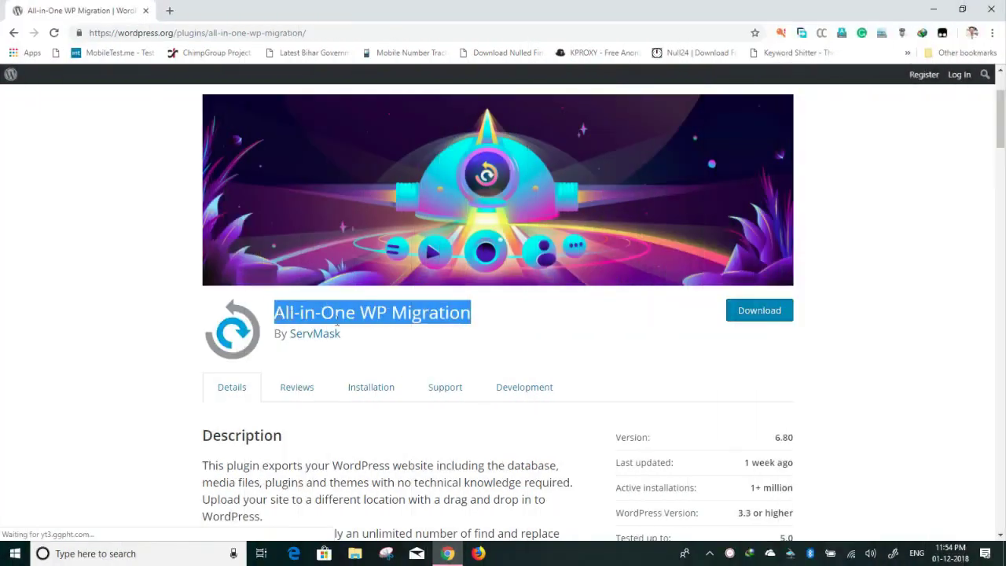
pyautogui.click(506, 318)
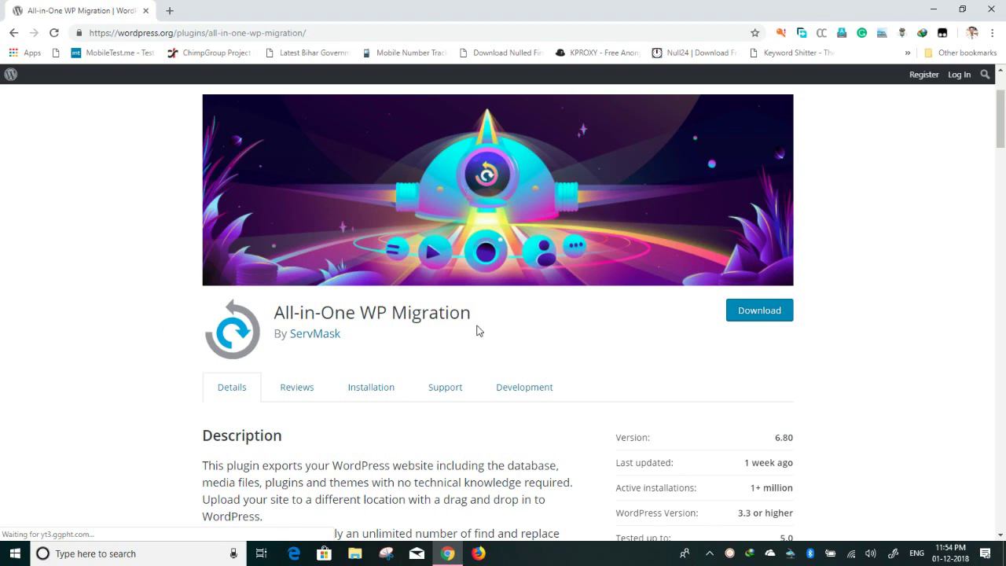
pyautogui.moveTo(356, 351); pyautogui.dragTo(274, 312)
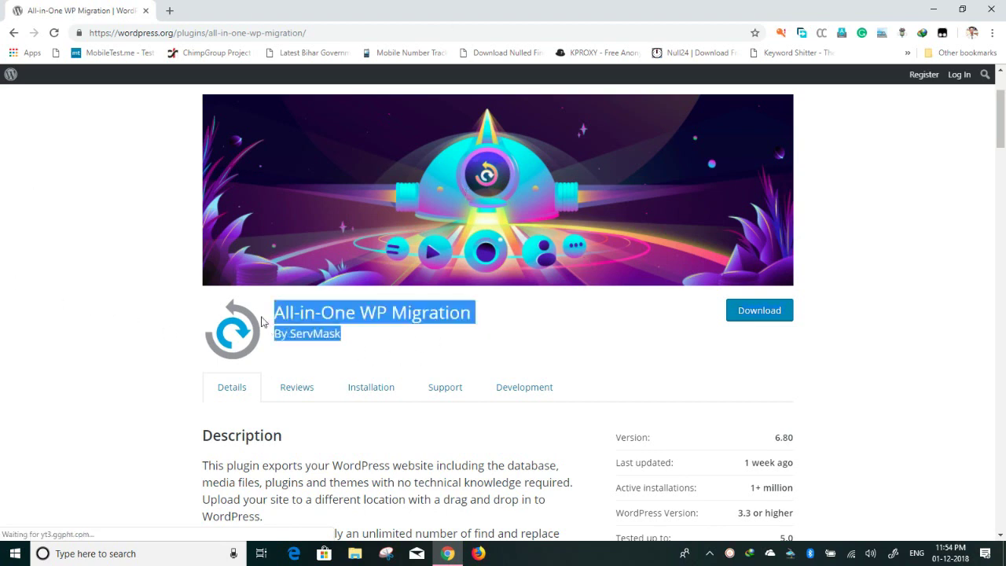
pyautogui.click(411, 338)
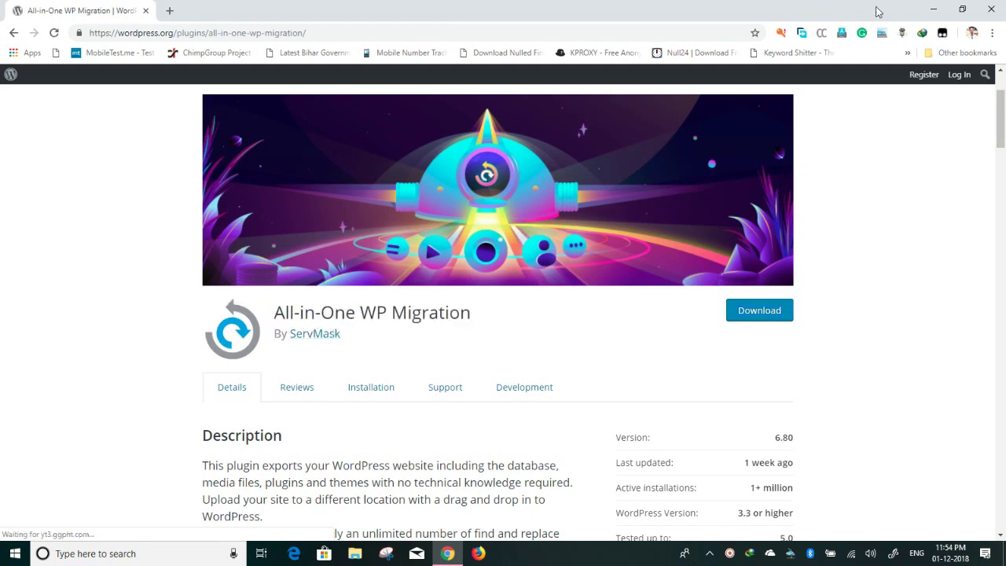
pyautogui.click(933, 10)
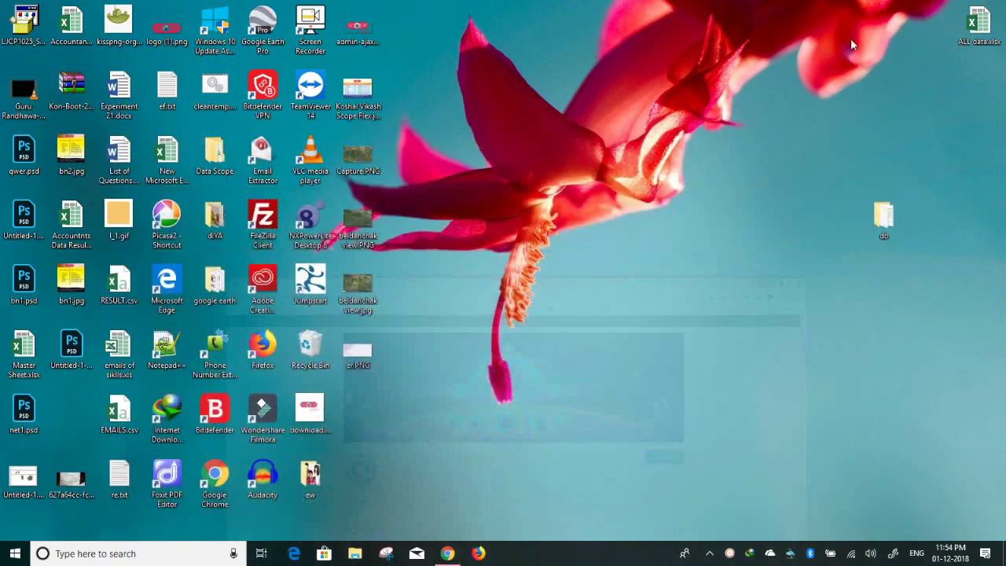
# - Open the db folder on the desktop and widen the Name column to fit the full .wpress file name
pyautogui.doubleClick(881, 214)
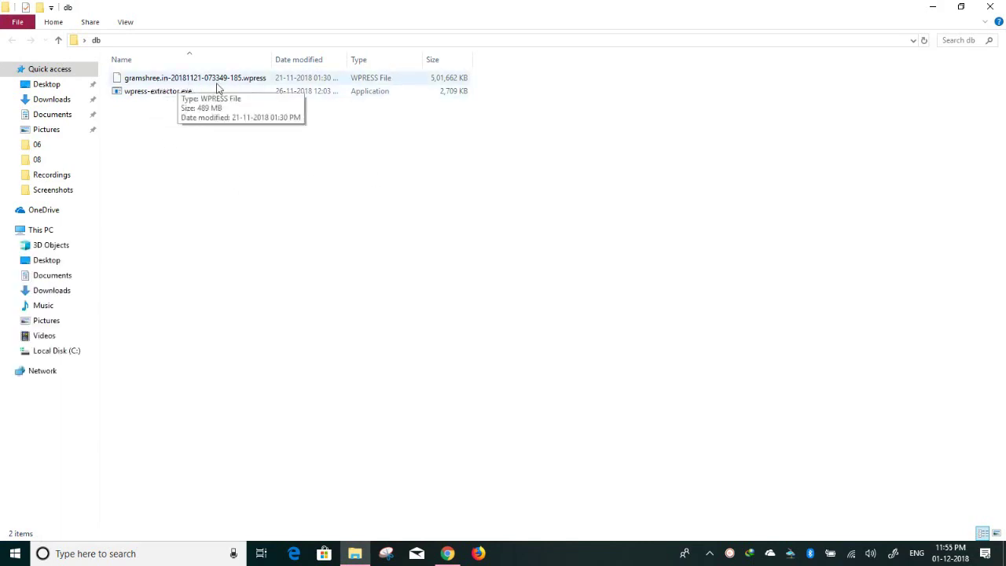
pyautogui.click(438, 82)
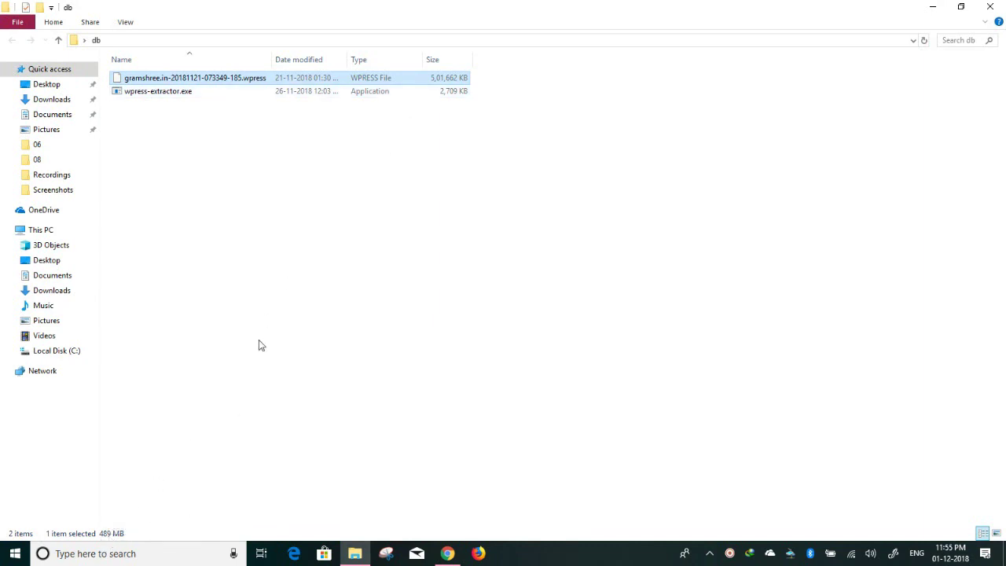
pyautogui.click(377, 152)
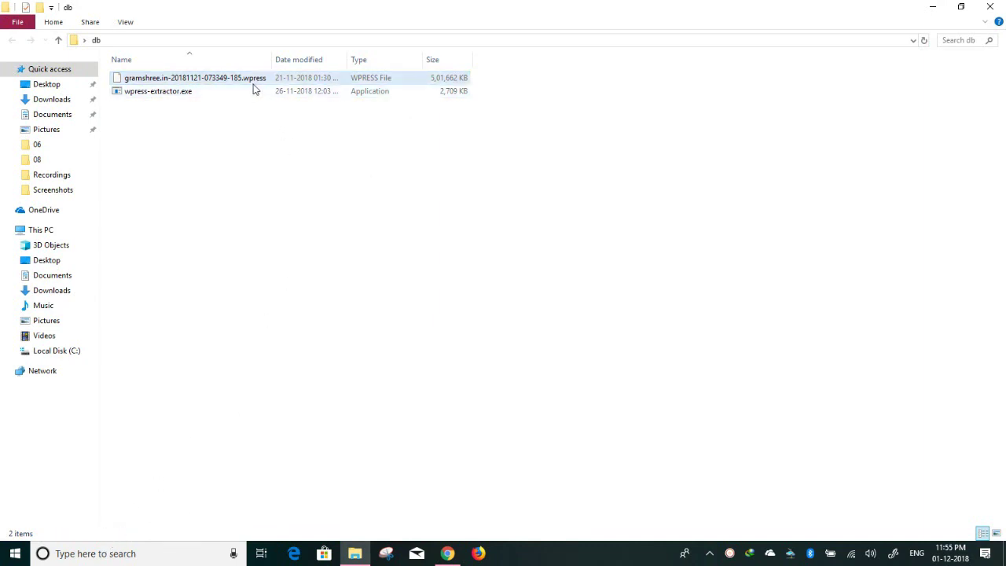
pyautogui.moveTo(272, 57); pyautogui.dragTo(348, 59)
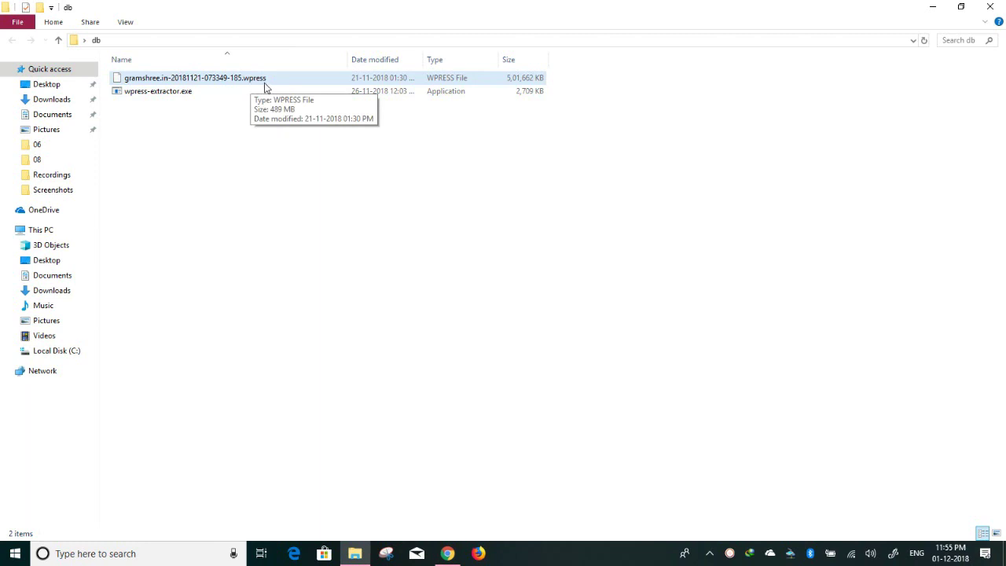
pyautogui.rightClick(316, 158)
pyautogui.click(291, 212)
pyautogui.click(275, 80)
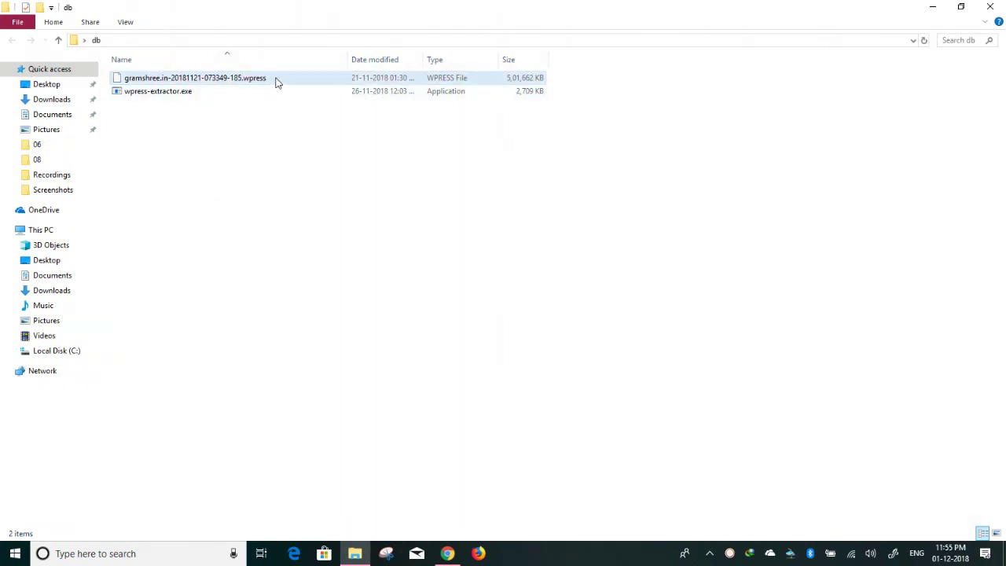
pyautogui.click(273, 83)
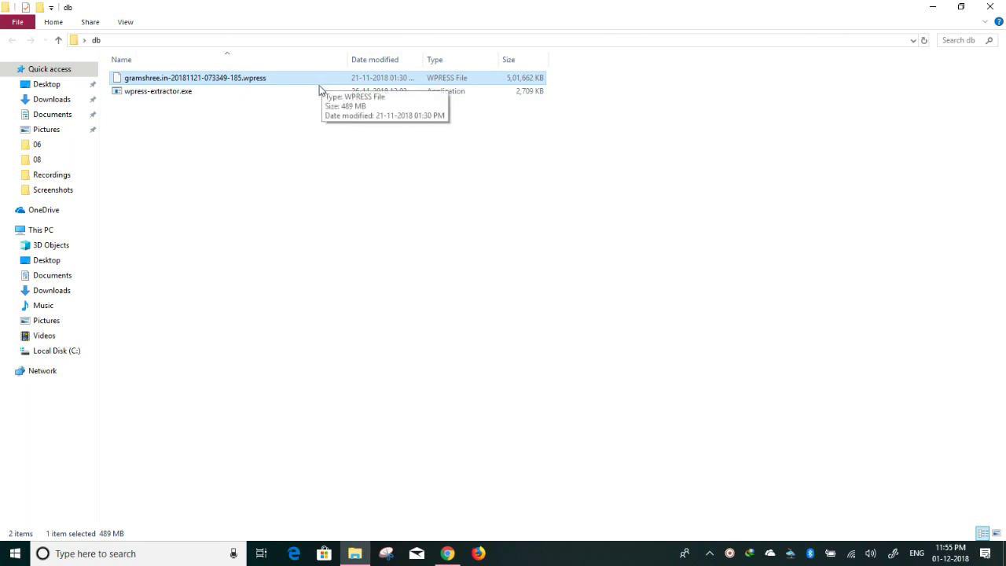
pyautogui.rightClick(484, 224)
pyautogui.click(434, 269)
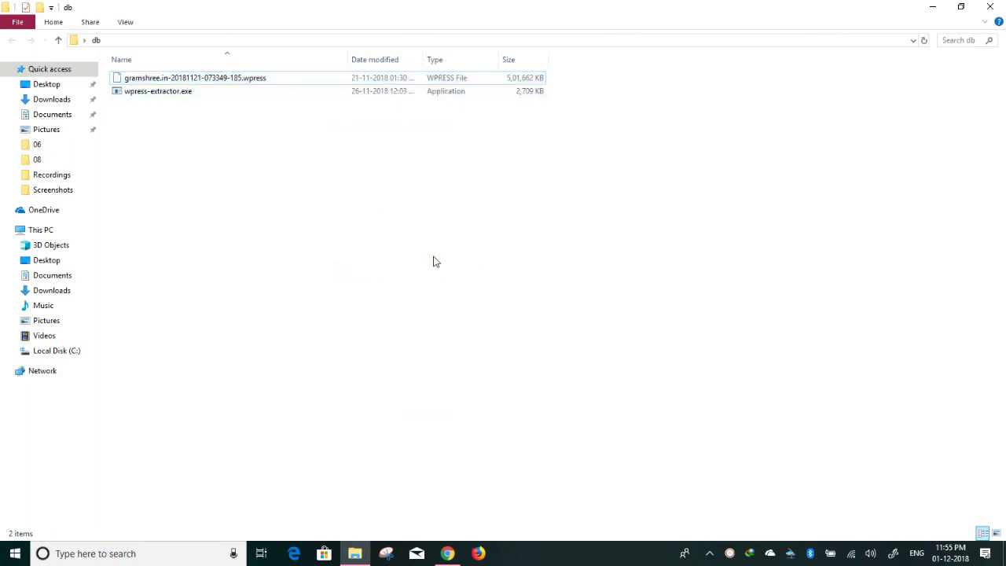
pyautogui.click(288, 80)
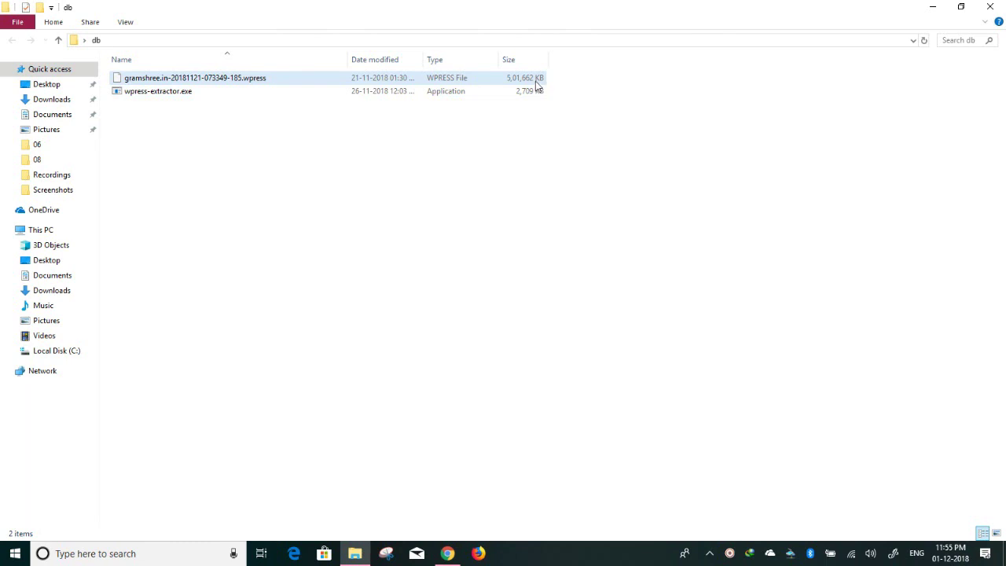
pyautogui.click(472, 142)
pyautogui.rightClick(431, 192)
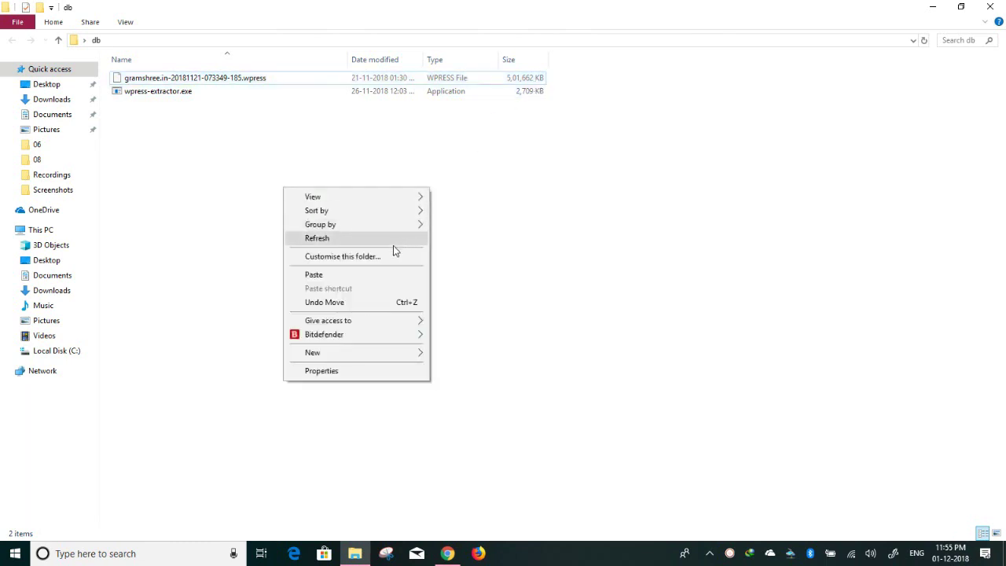
pyautogui.click(391, 240)
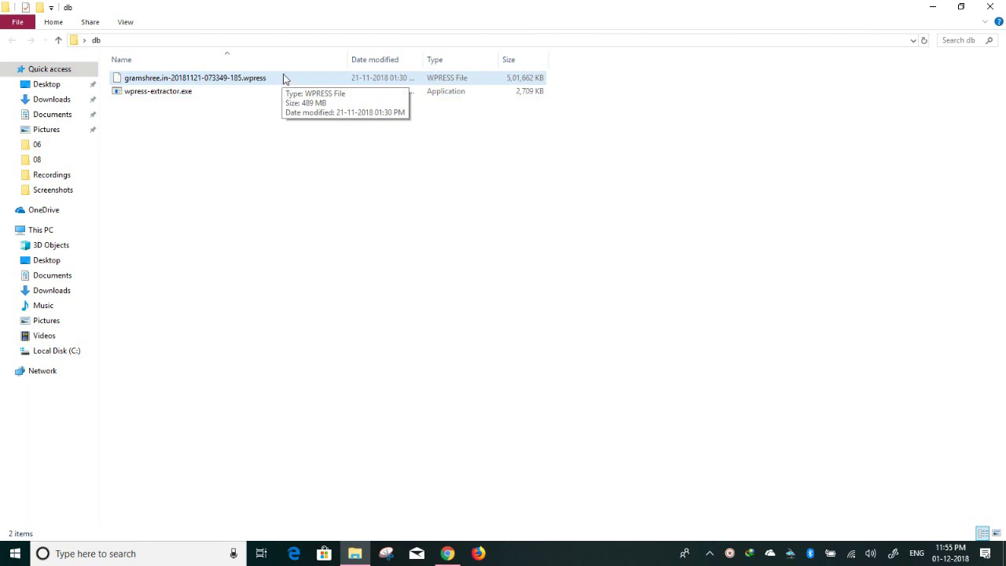
pyautogui.rightClick(267, 197)
pyautogui.click(231, 247)
pyautogui.rightClick(220, 173)
pyautogui.click(191, 218)
pyautogui.click(990, 6)
pyautogui.doubleClick(885, 230)
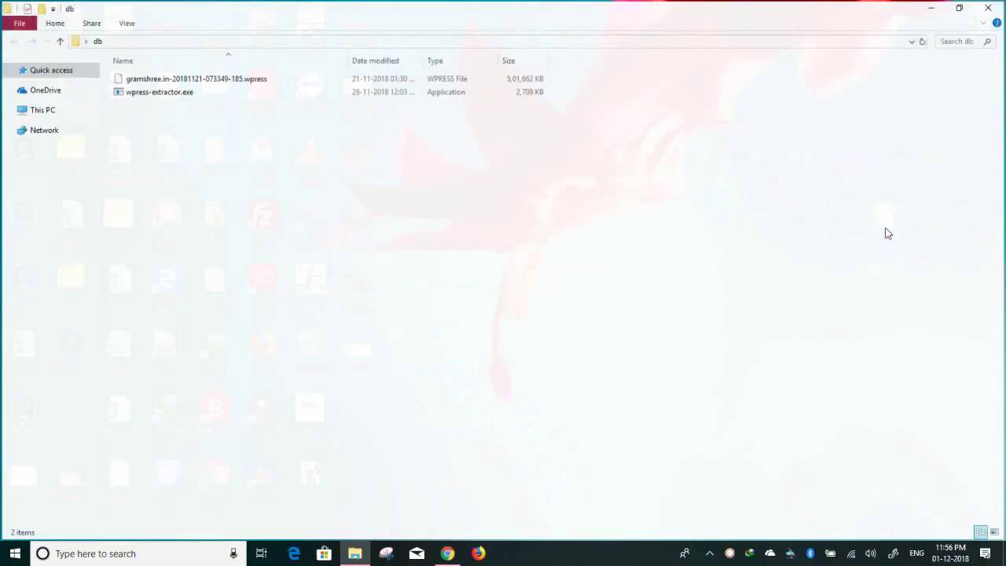
pyautogui.click(173, 81)
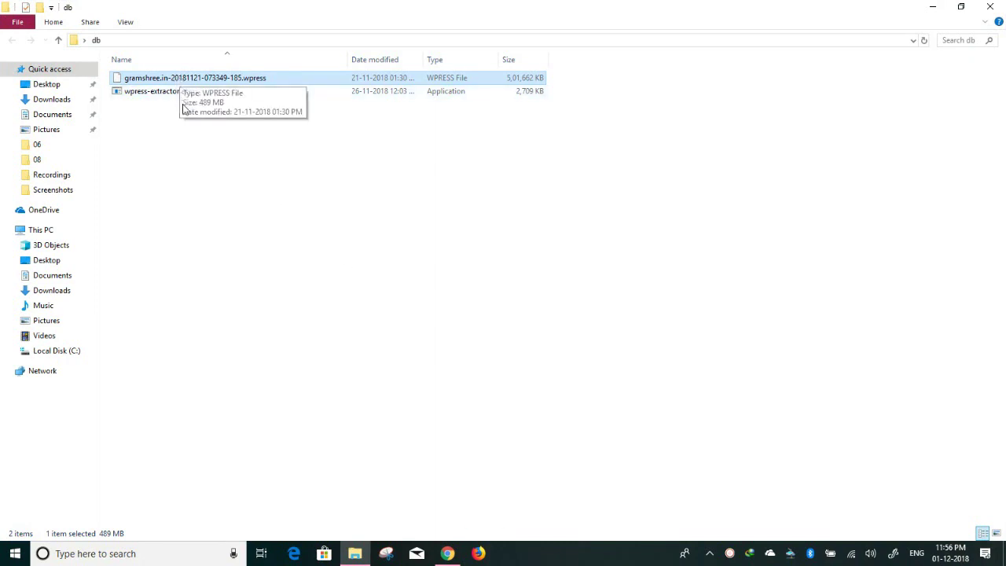
pyautogui.click(224, 163)
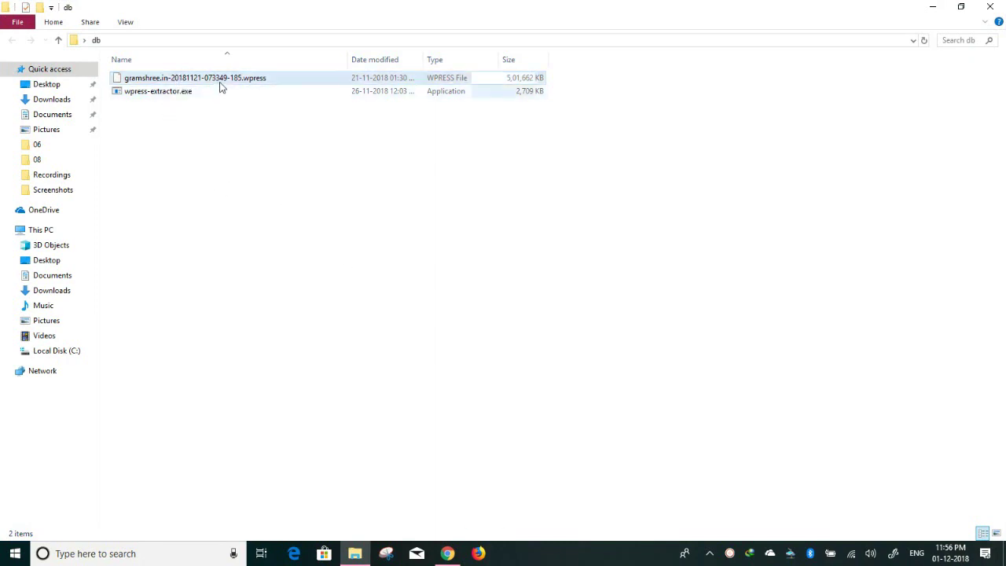
pyautogui.rightClick(346, 174)
pyautogui.click(290, 223)
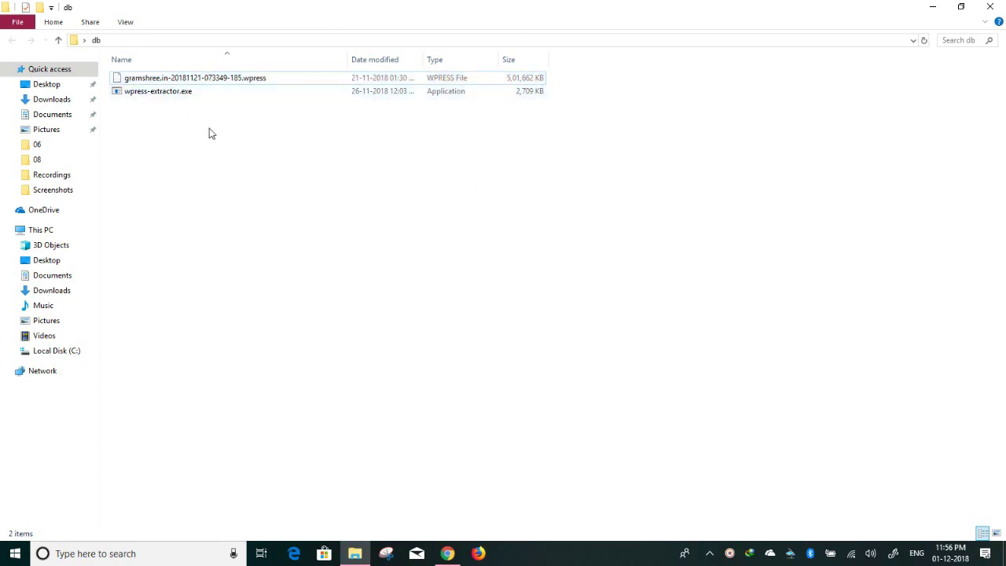
pyautogui.click(260, 79)
pyautogui.moveTo(260, 81); pyautogui.dragTo(196, 99)
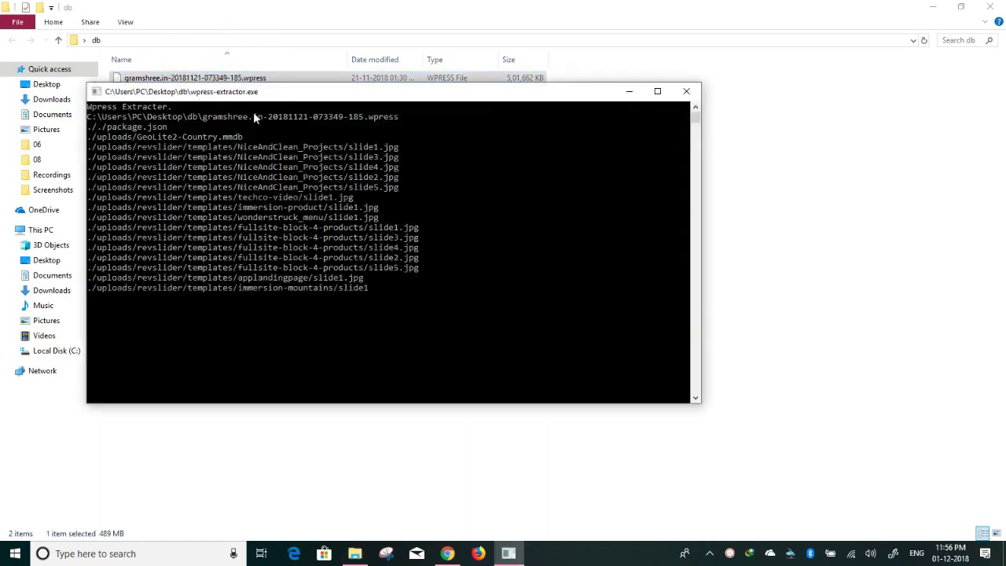
pyautogui.moveTo(264, 96); pyautogui.dragTo(581, 65)
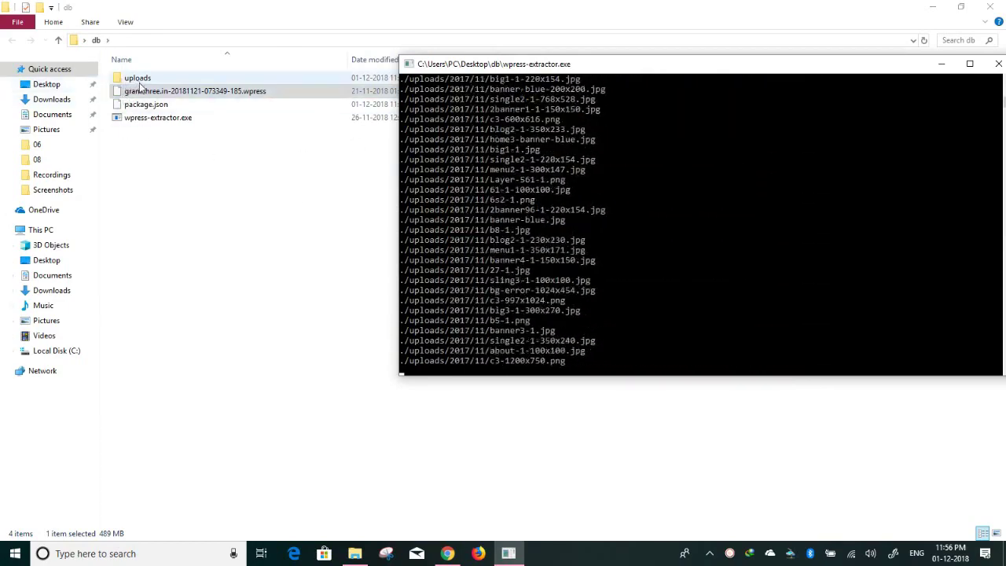
pyautogui.click(157, 92)
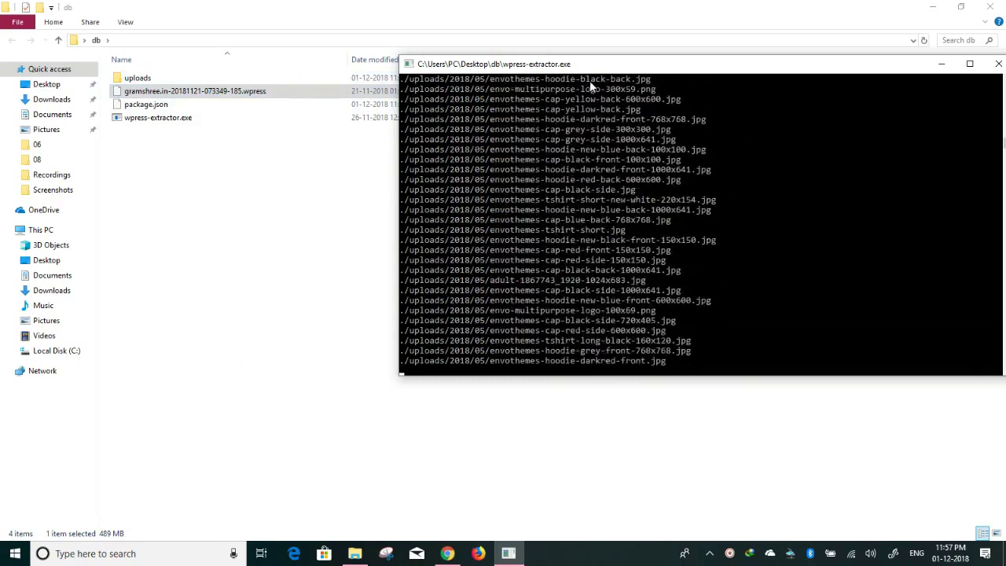
pyautogui.moveTo(589, 64); pyautogui.dragTo(555, 70)
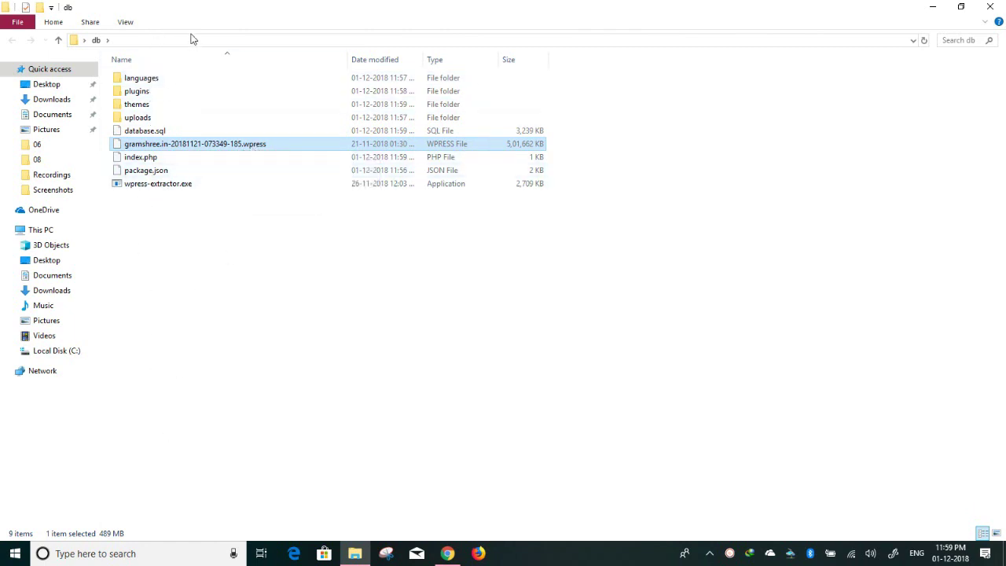
# - Inspect the contents of the extracted plugins and themes folders, returning to the db folder
pyautogui.doubleClick(148, 92)
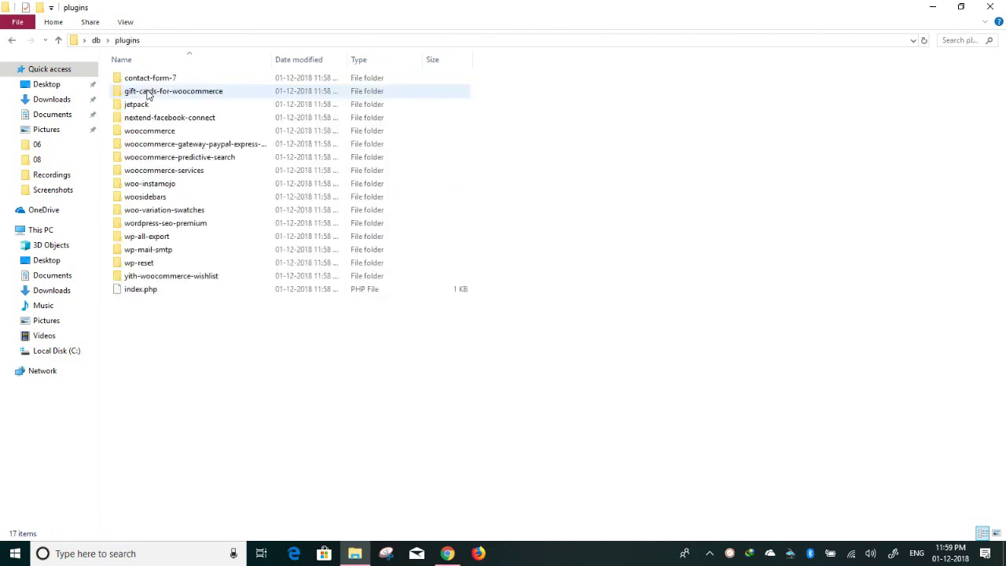
pyautogui.moveTo(159, 354); pyautogui.dragTo(141, 71)
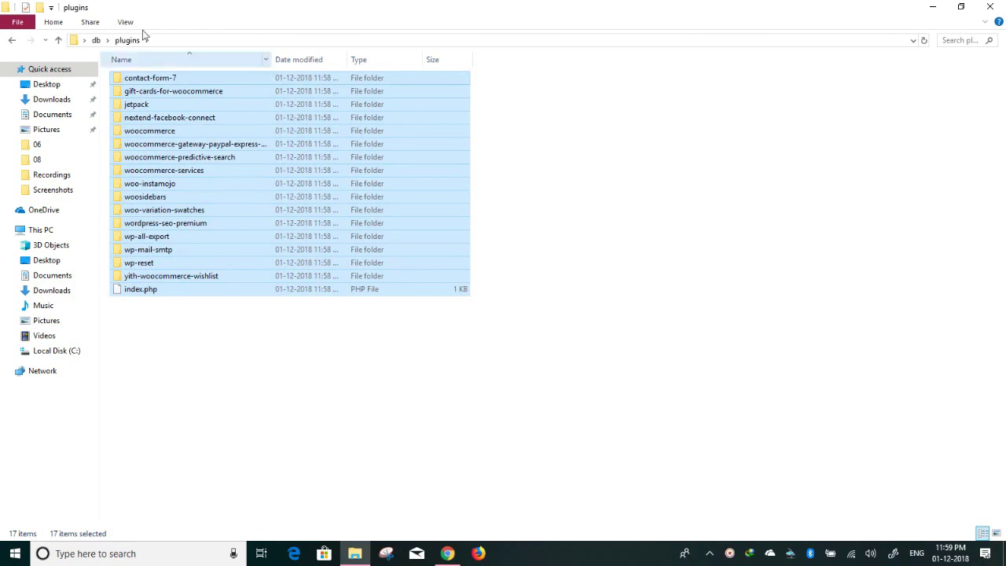
pyautogui.click(96, 41)
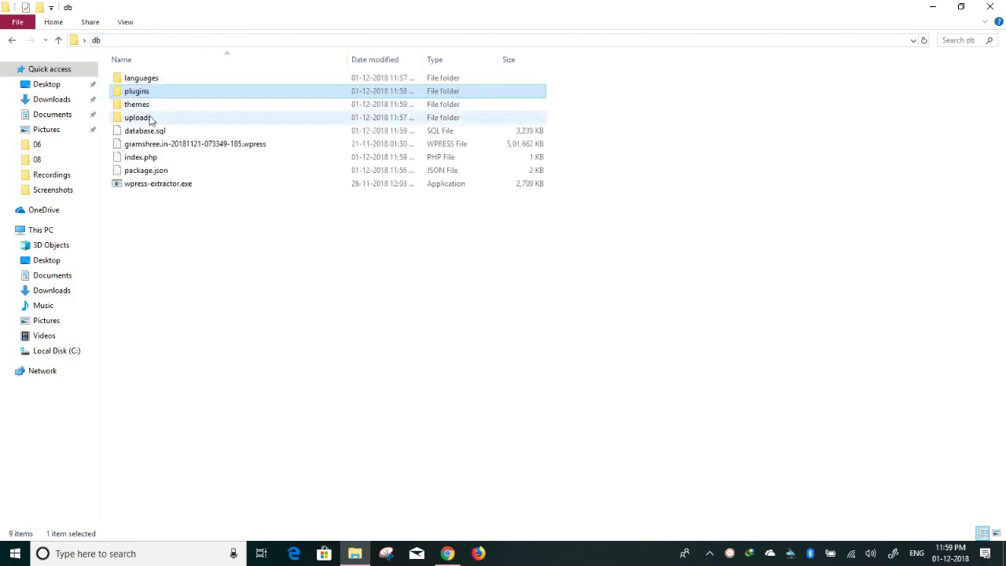
pyautogui.click(147, 108)
pyautogui.doubleClick(147, 113)
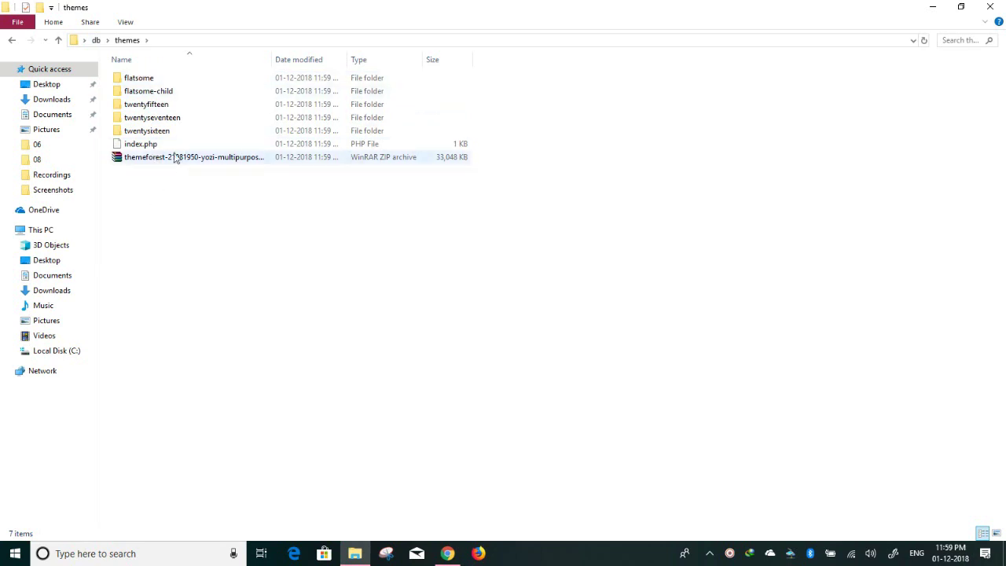
pyautogui.click(96, 40)
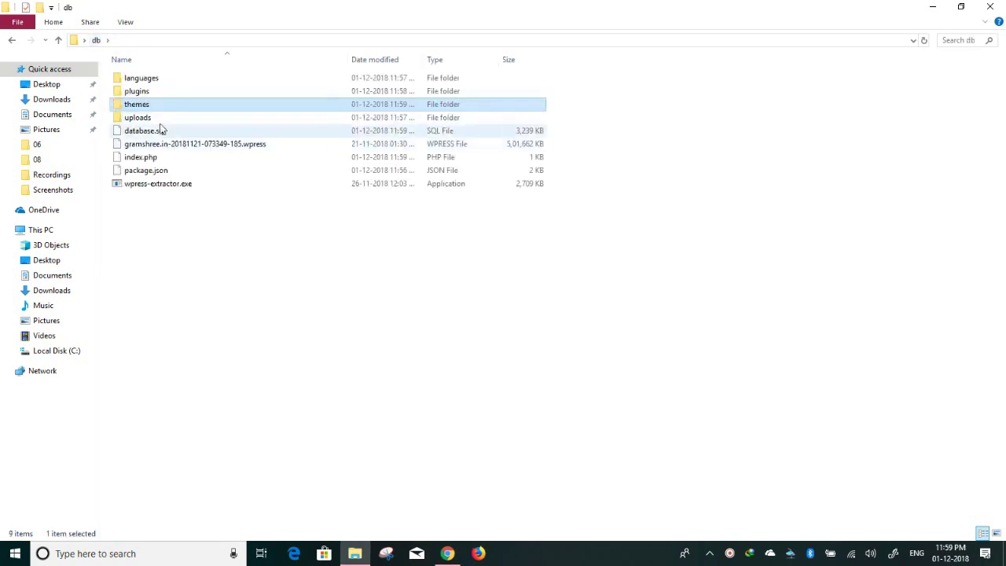
# - Show the extracted uploads folder as large thumbnails and inspect the images in its 2016/08 subfolder
pyautogui.doubleClick(157, 119)
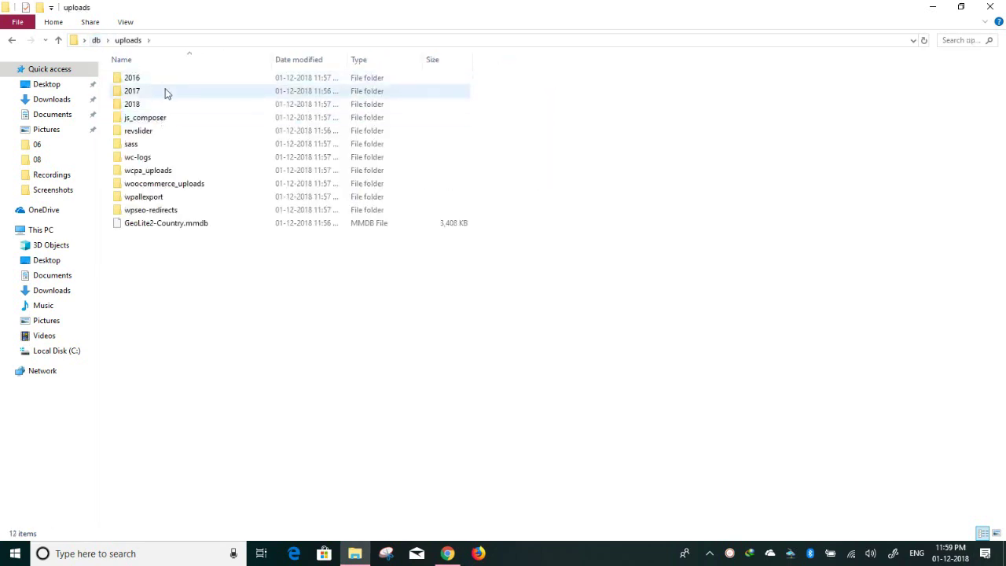
pyautogui.click(997, 534)
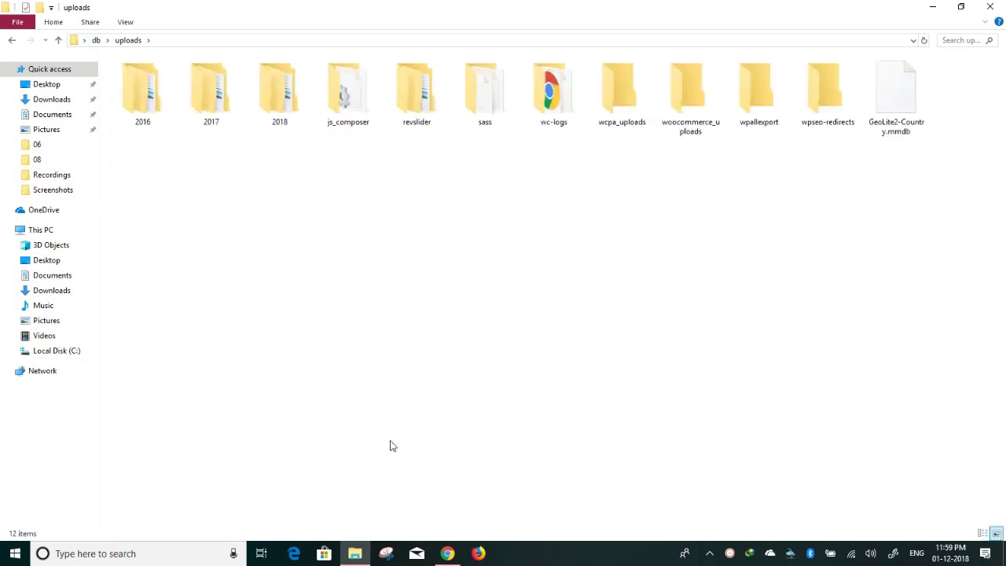
pyautogui.doubleClick(133, 112)
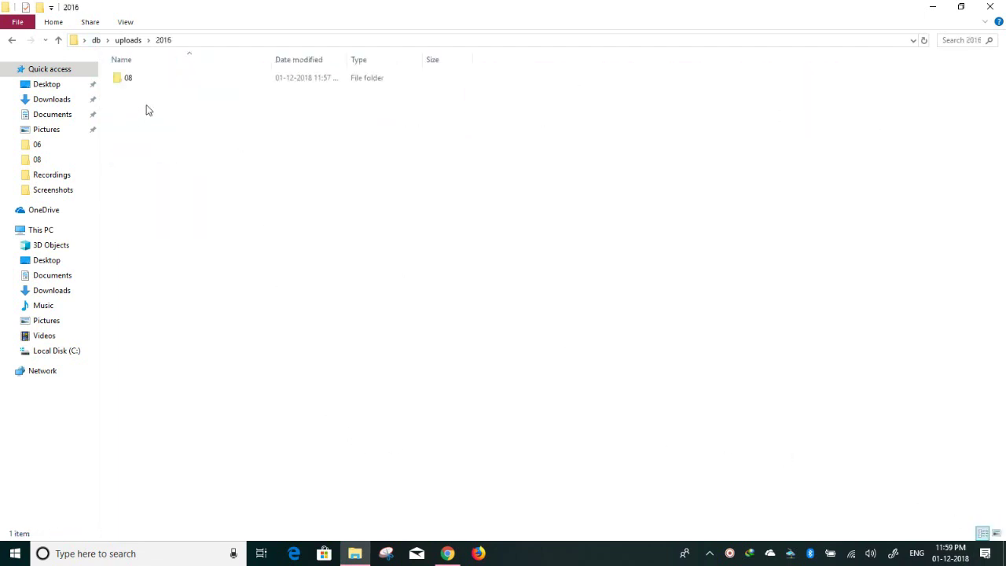
pyautogui.doubleClick(146, 80)
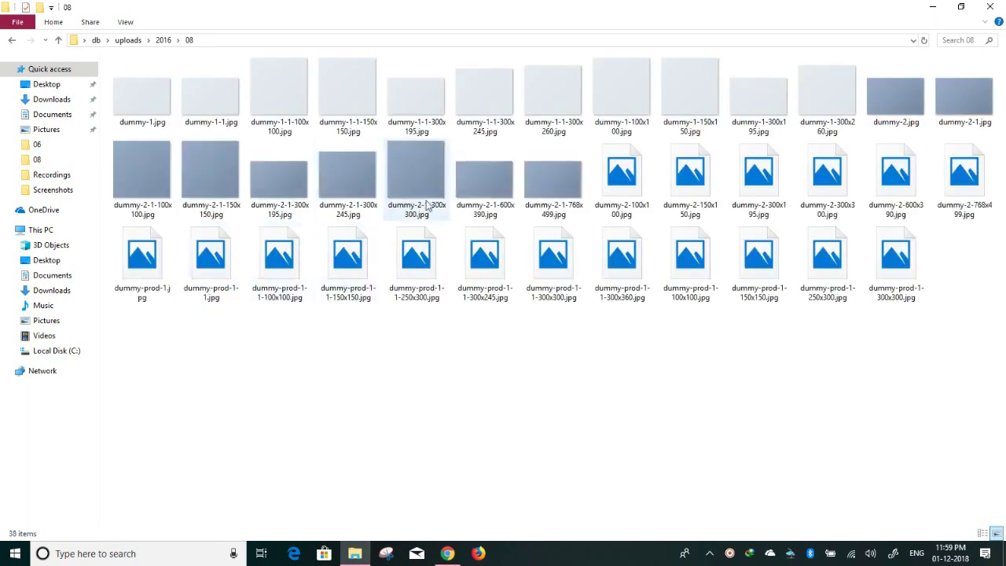
pyautogui.press('BackSpace')
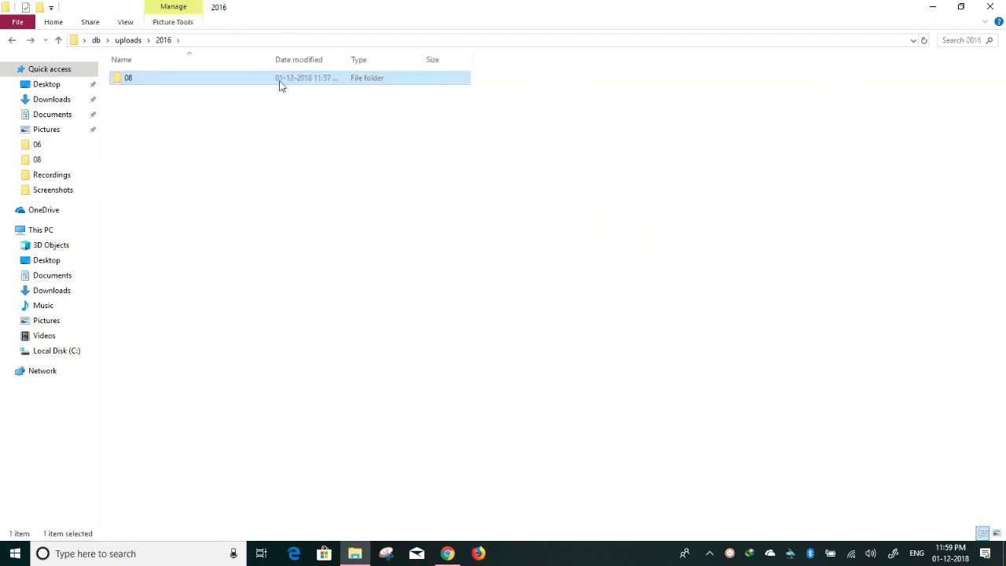
# - Check which month subfolders the extracted 2017 uploads folder holds, going back to the uploads folder
pyautogui.press('BackSpace')
pyautogui.click(209, 100)
pyautogui.doubleClick(209, 99)
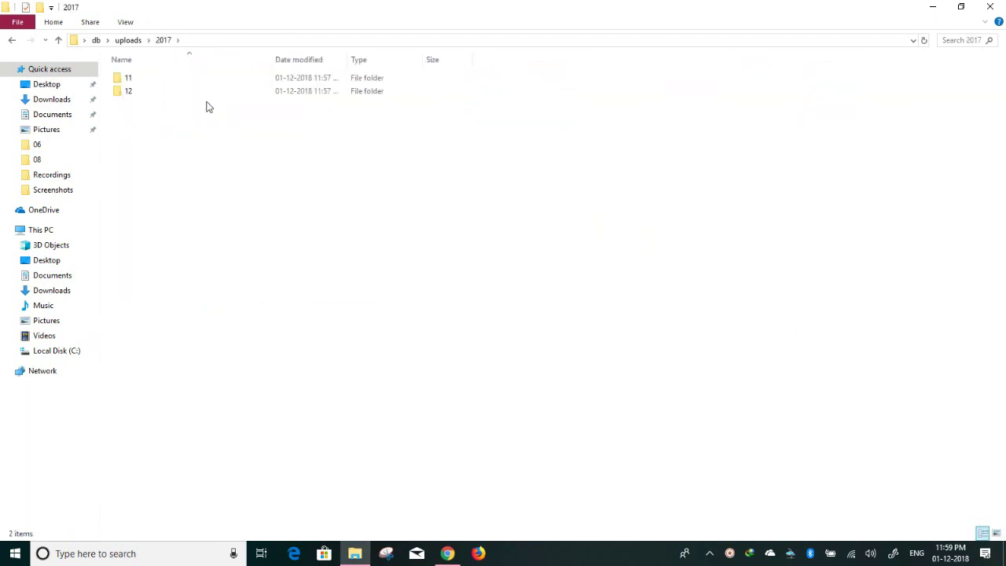
pyautogui.press('BackSpace')
# - Inspect the files in the 2018/10 uploads subfolder, including the wc-product-export CSV file, and return to the 2018 folder
pyautogui.click(291, 116)
pyautogui.doubleClick(291, 116)
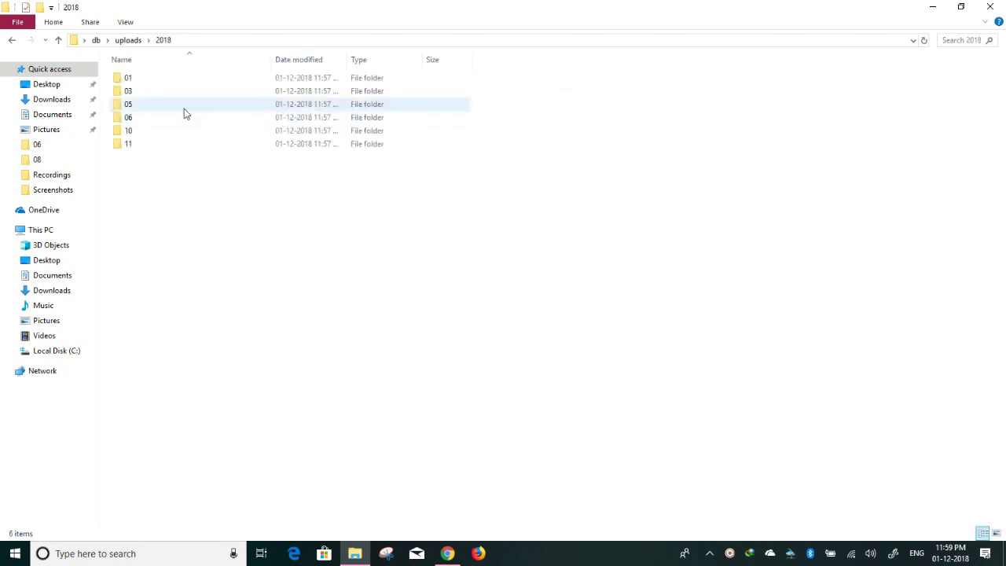
pyautogui.doubleClick(140, 132)
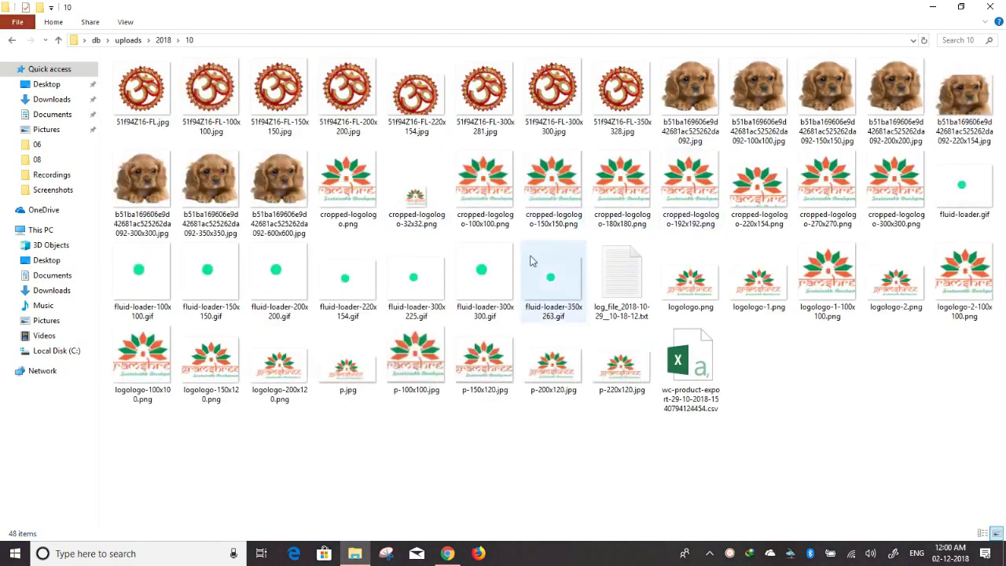
pyautogui.click(708, 377)
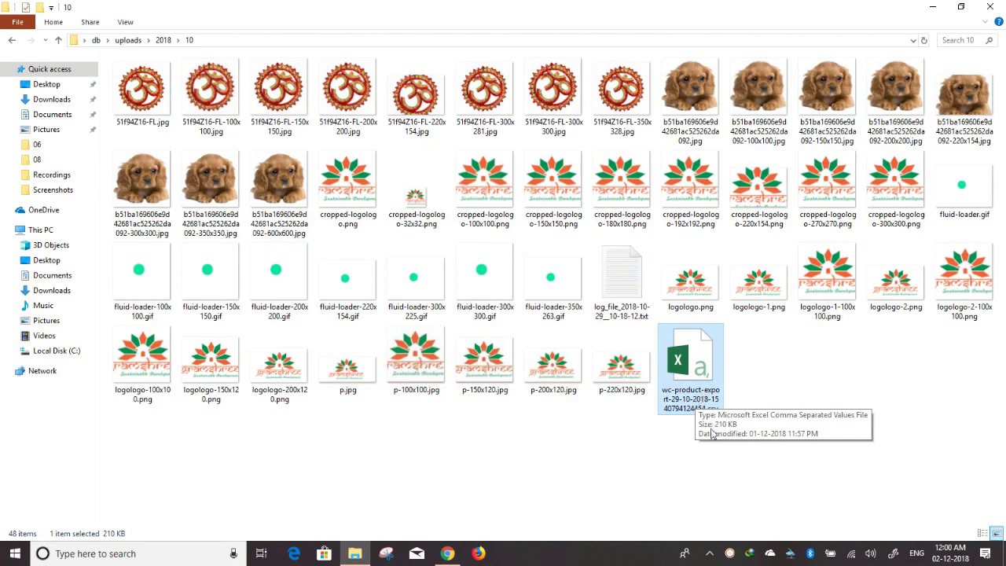
pyautogui.click(849, 356)
pyautogui.hotkey('alt', 'Up')
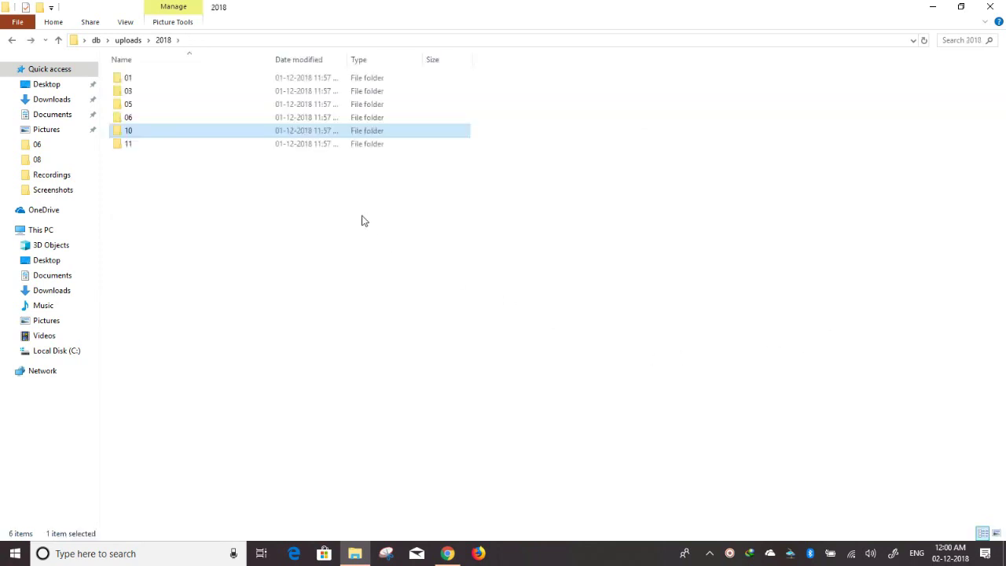
# - Browse the product image thumbnails in the 2018/11 uploads subfolder
pyautogui.click(276, 145)
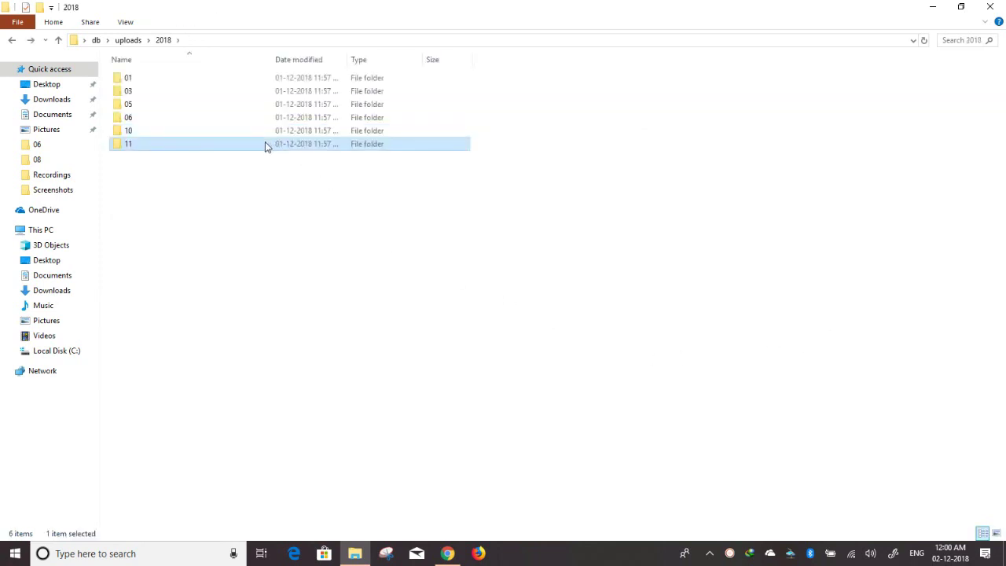
pyautogui.doubleClick(265, 142)
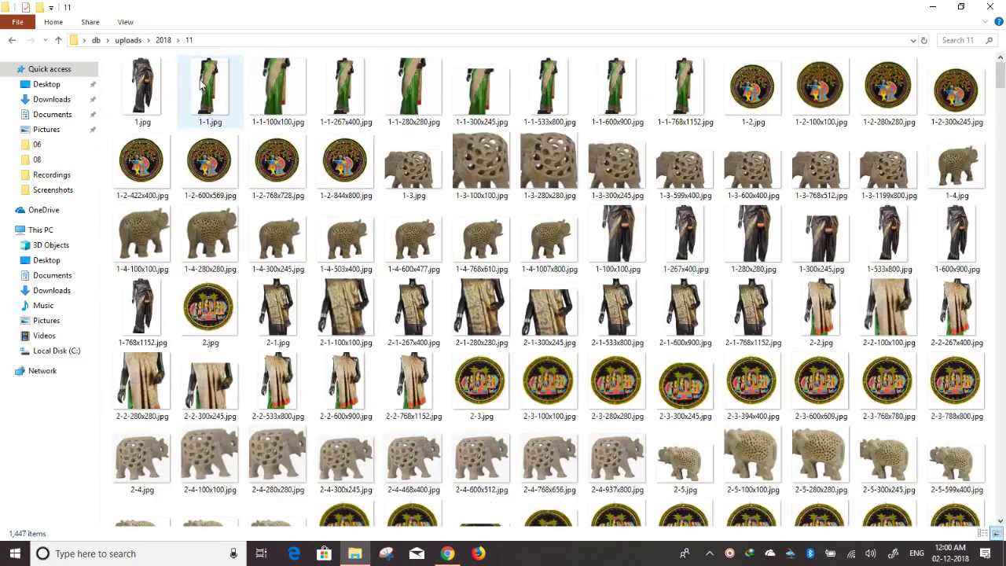
pyautogui.scroll(-3, 864, 274)
pyautogui.scroll(-12, 781, 331)
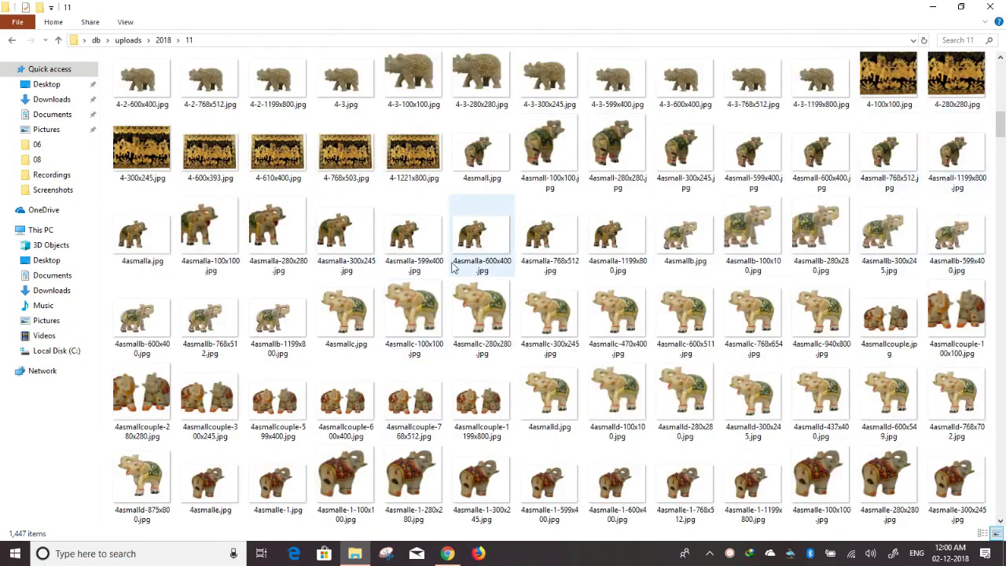
pyautogui.scroll(-15, 550, 291)
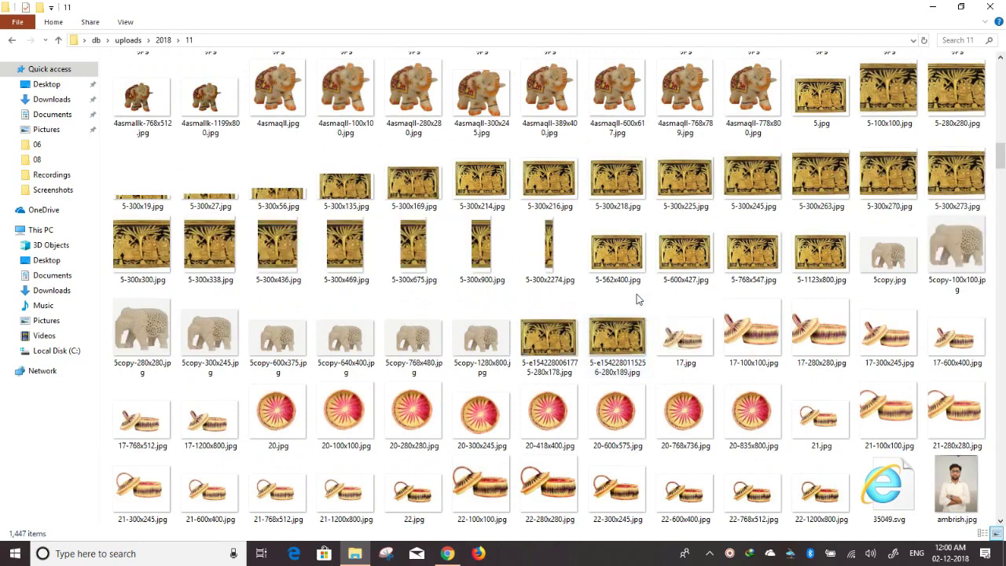
pyautogui.scroll(-3, 494, 352)
pyautogui.scroll(-4, 244, 73)
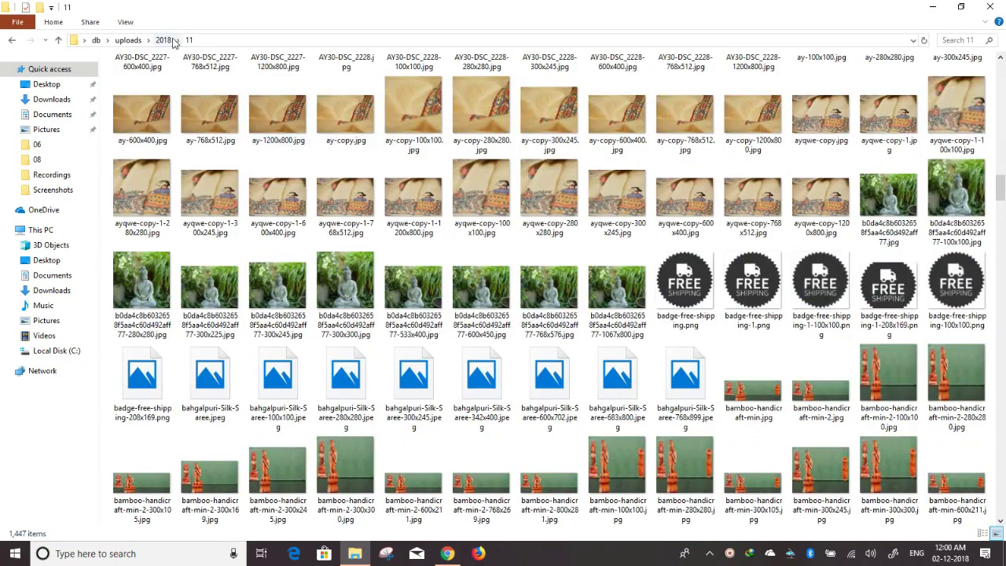
# - Go back up to the uploads folder and close the File Explorer window
pyautogui.click(162, 40)
pyautogui.click(127, 40)
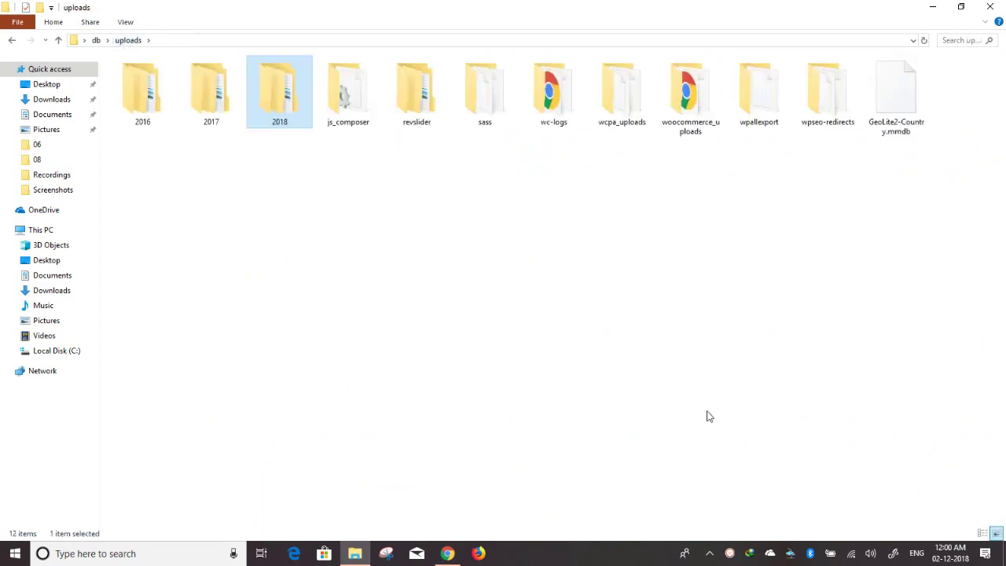
pyautogui.click(990, 7)
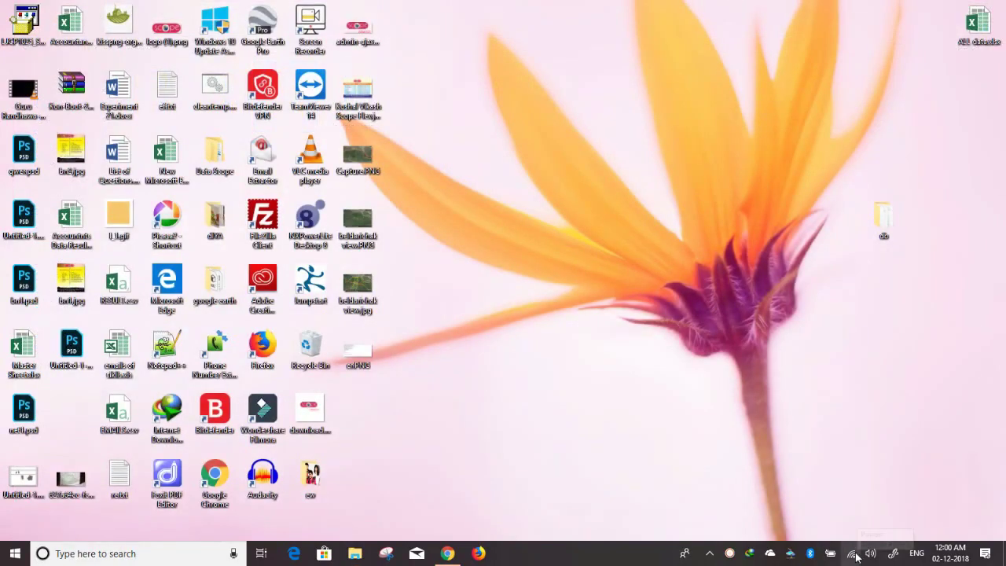
pyautogui.rightClick(730, 555)
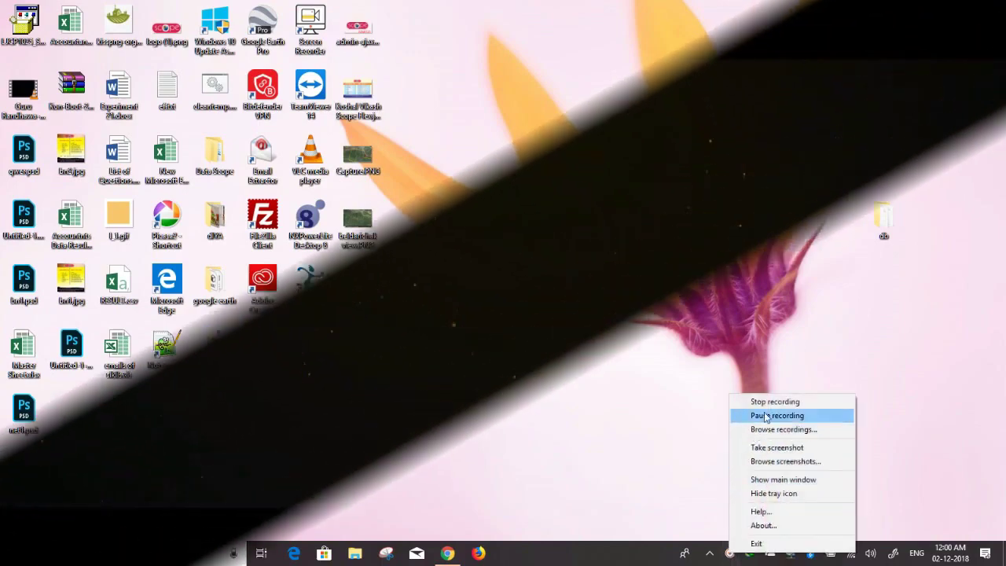